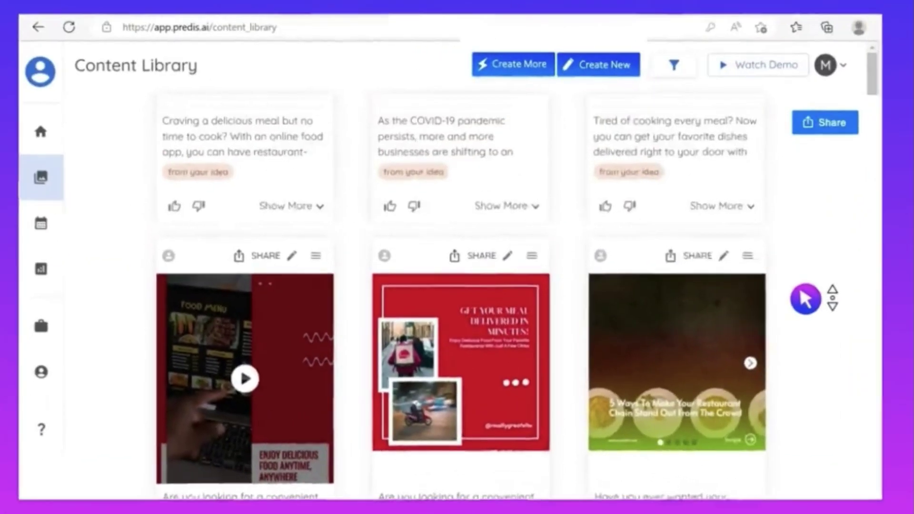
Step: Generate posts from the idea 'Modern furniture Mega Sale'
scroll(805, 299, up, 5)
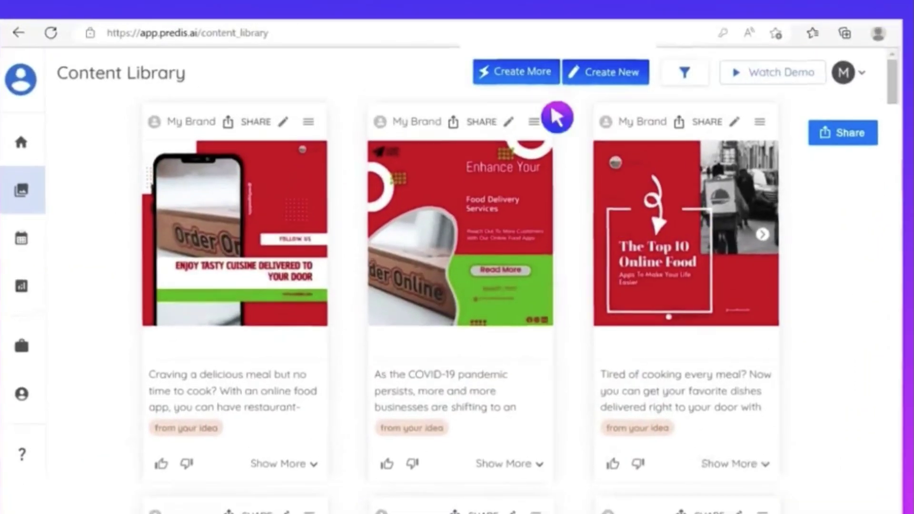
click(619, 99)
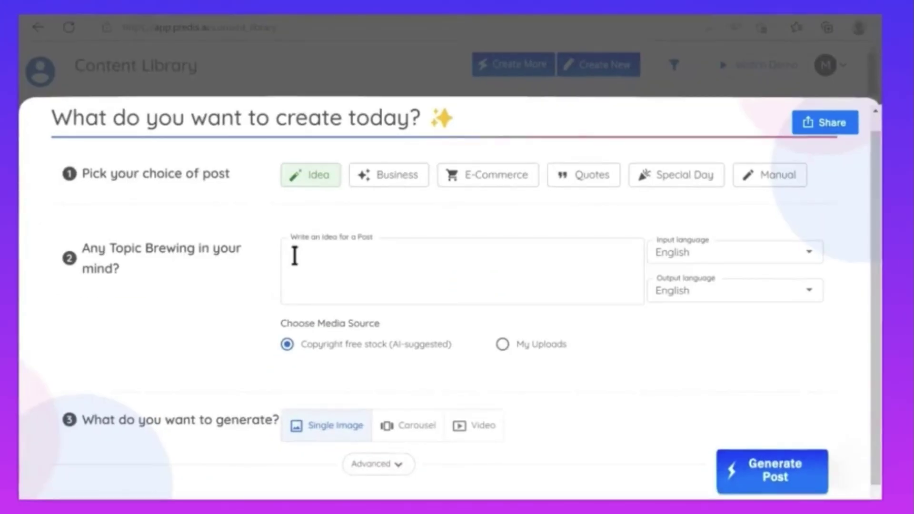
text(Modern furniture Mega Sale)
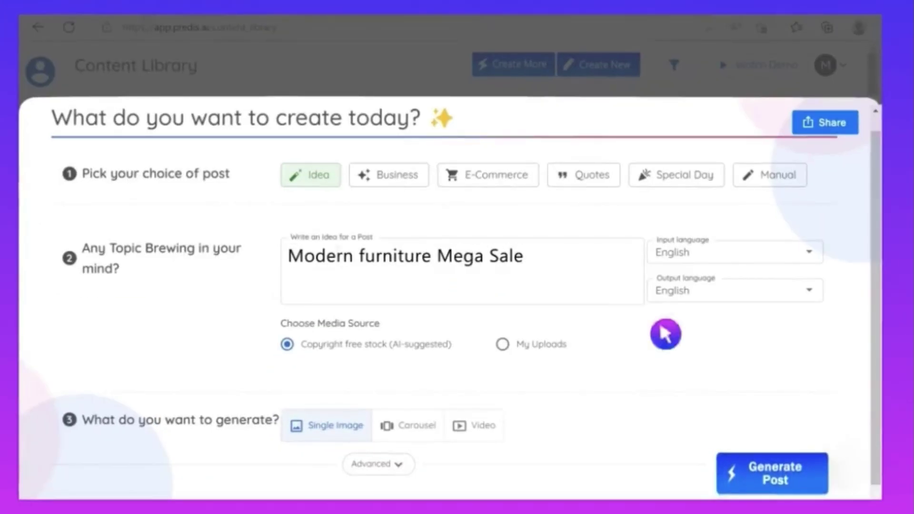
click(772, 474)
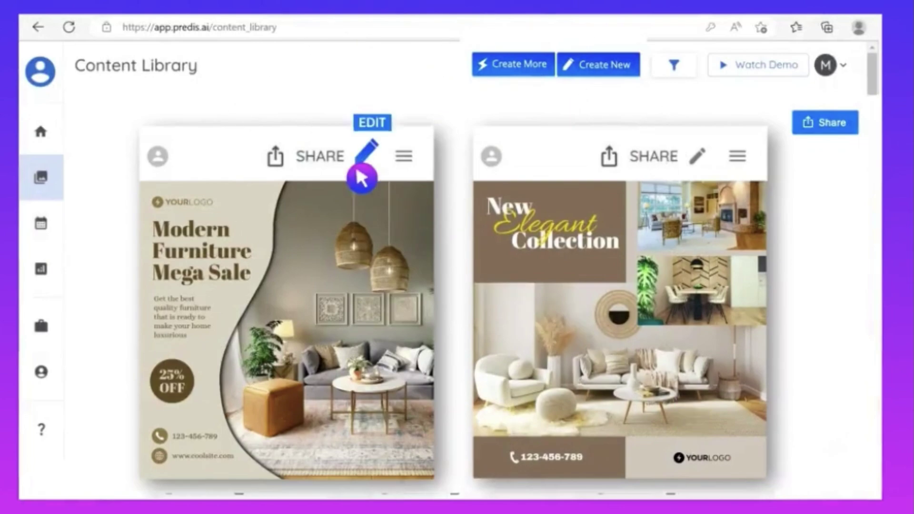
Step: Restyle the first furniture post with a new template and review its captions and hashtags
click(361, 177)
drag(135, 387, 554, 400)
click(352, 142)
click(425, 142)
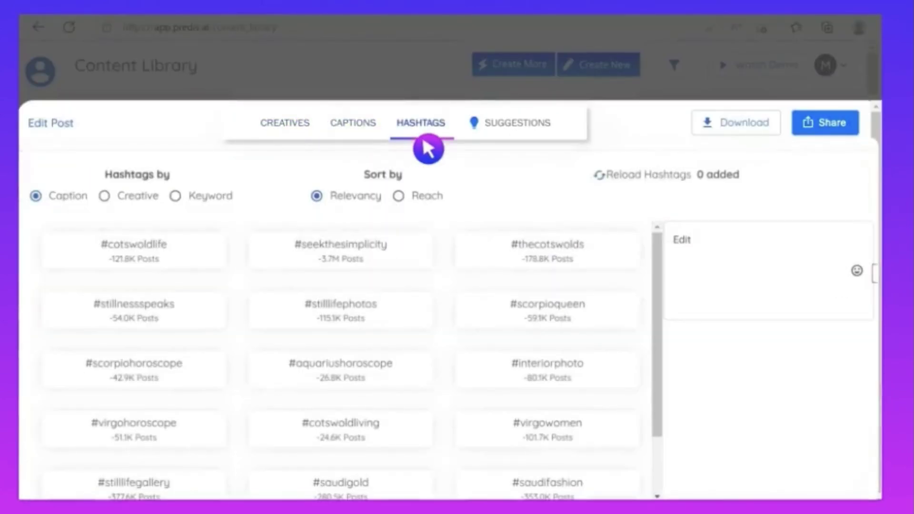
Step: Schedule the furniture post for Instagram publishing on February 17
click(826, 136)
click(676, 142)
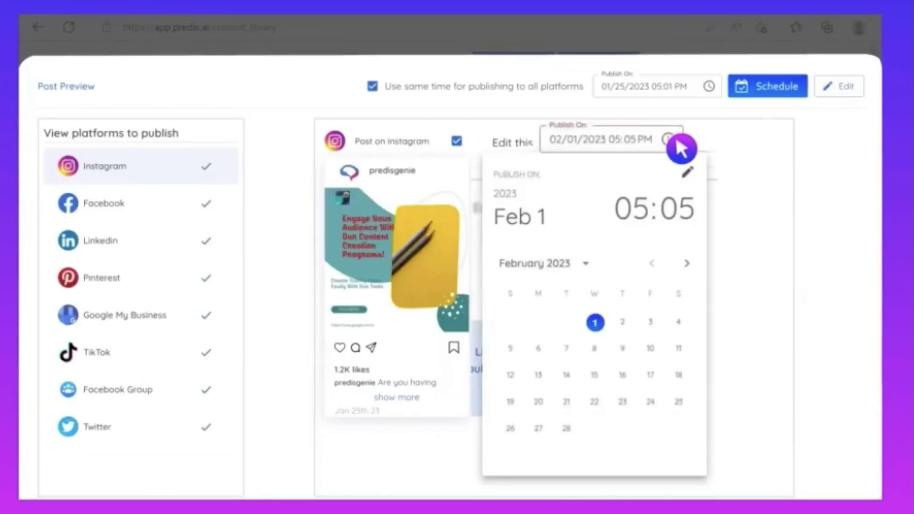
click(651, 376)
click(767, 96)
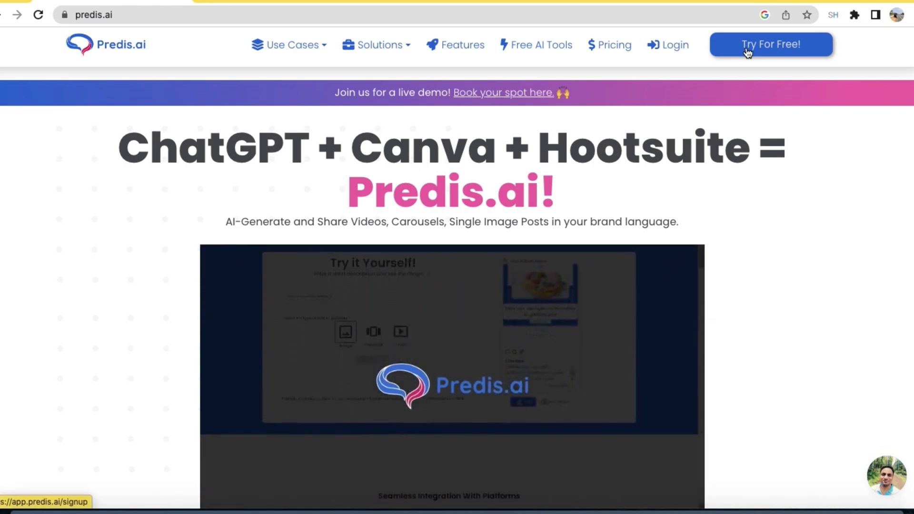
Step: Create a free Predis.ai account through Continue with Google, choosing the Google account
click(747, 50)
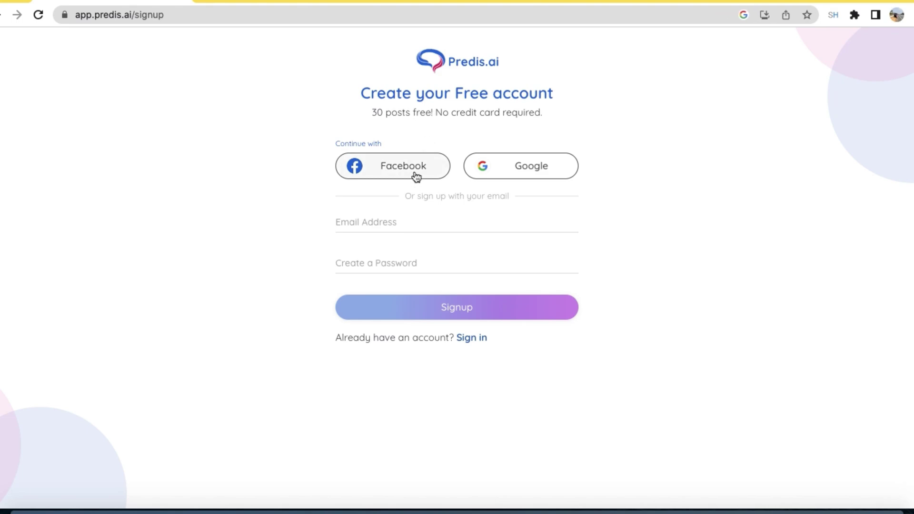
click(537, 176)
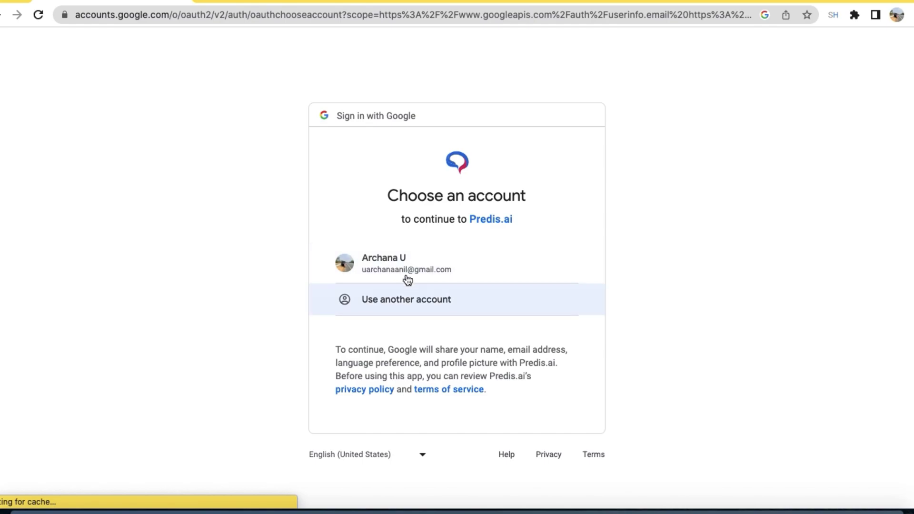
click(402, 269)
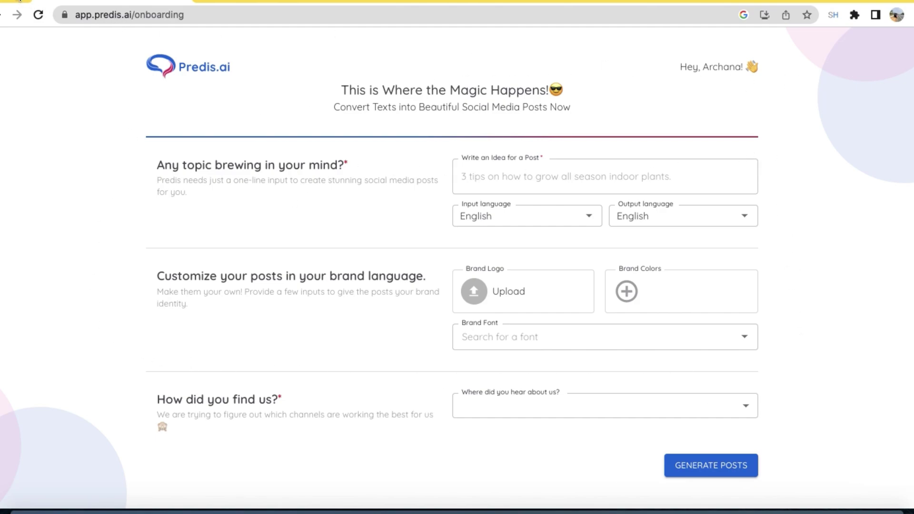
Step: Enter 'Benefits of Aloe Vera' as the post idea, choose Google Search as referral source, and generate
click(20, 1)
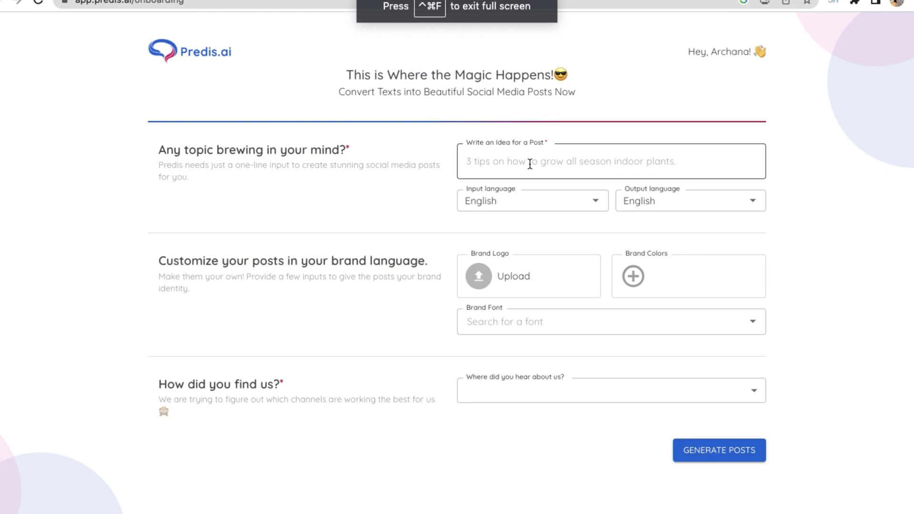
click(529, 165)
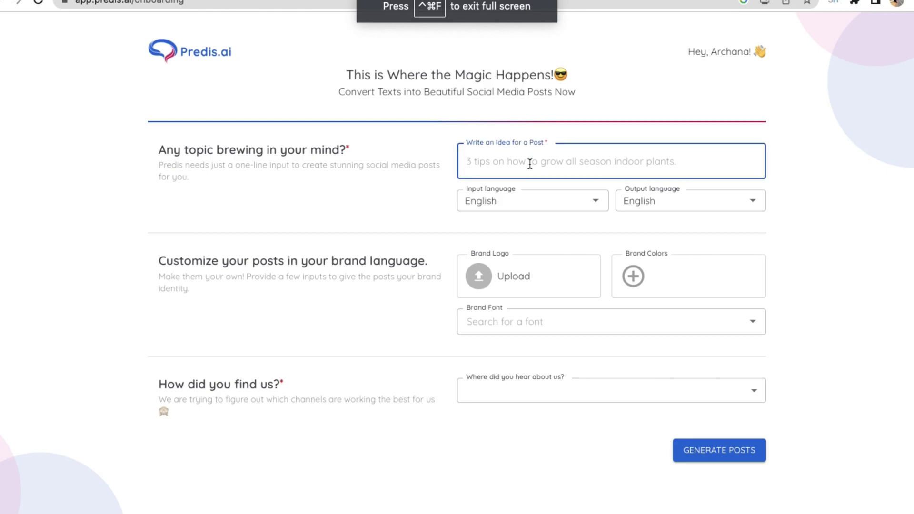
text(Bene)
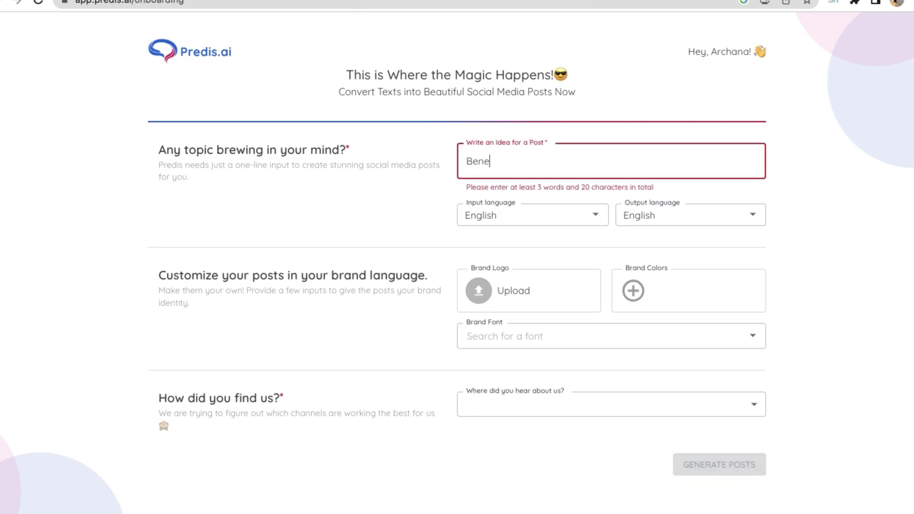
text(fits of Aloe Vera for Skin)
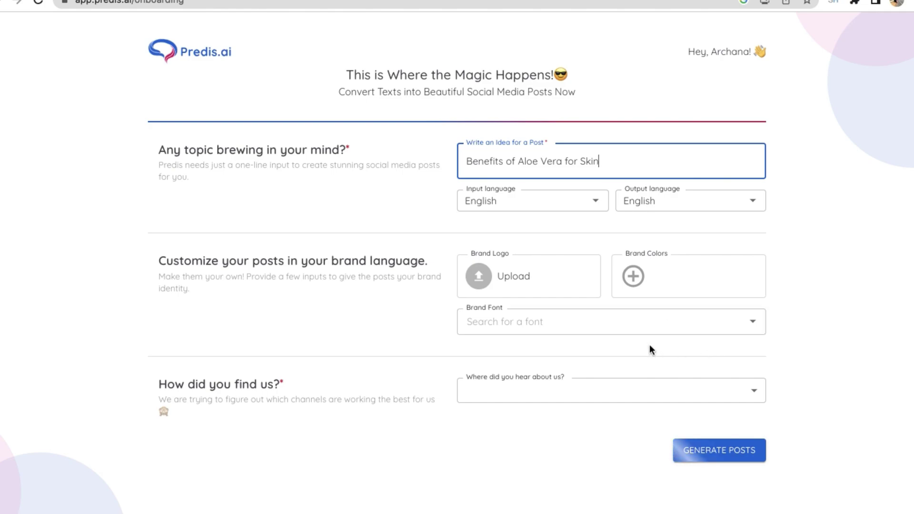
click(749, 397)
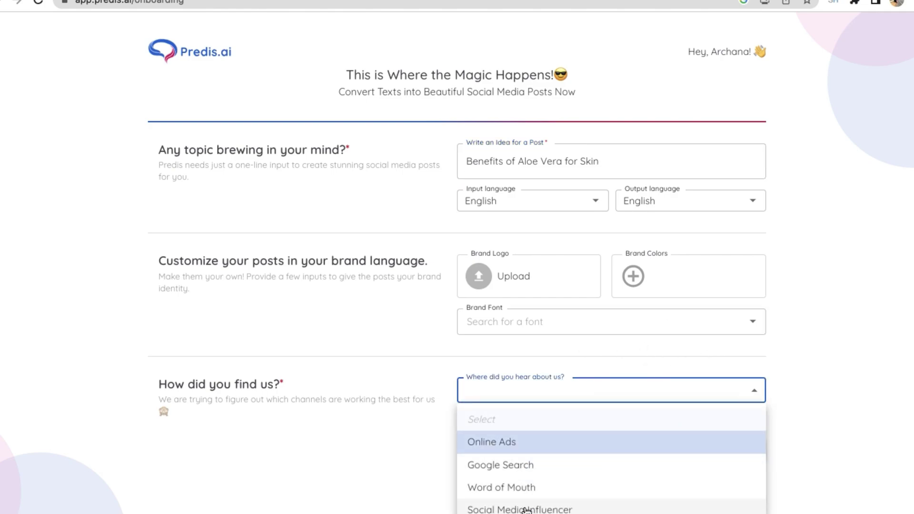
click(527, 472)
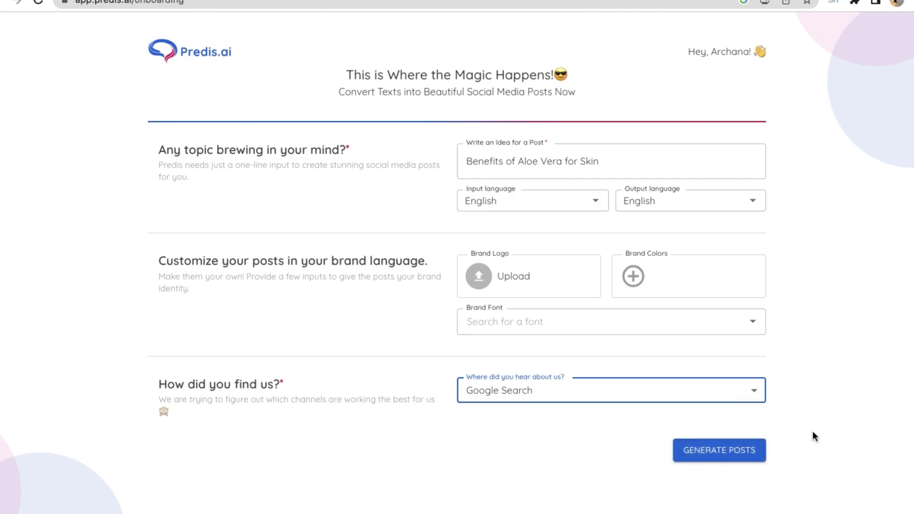
click(715, 453)
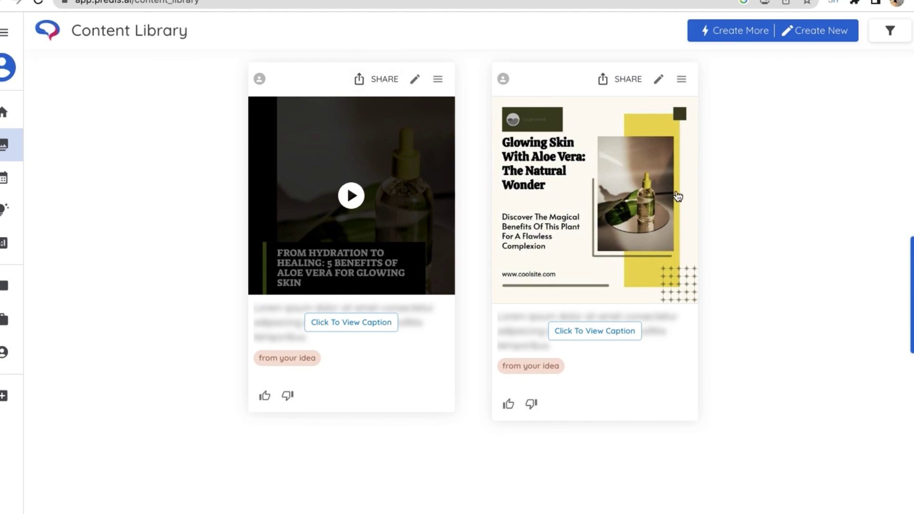
Step: Open the aloe vera image post in the editor, look through it, then close it
click(580, 218)
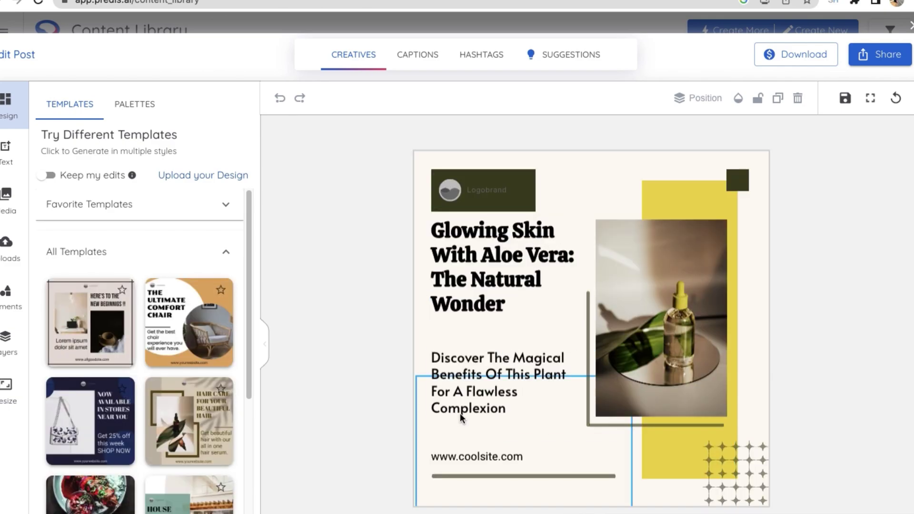
scroll(667, 438, down, 1)
scroll(757, 431, up, 1)
scroll(810, 238, down, 1)
key(Escape)
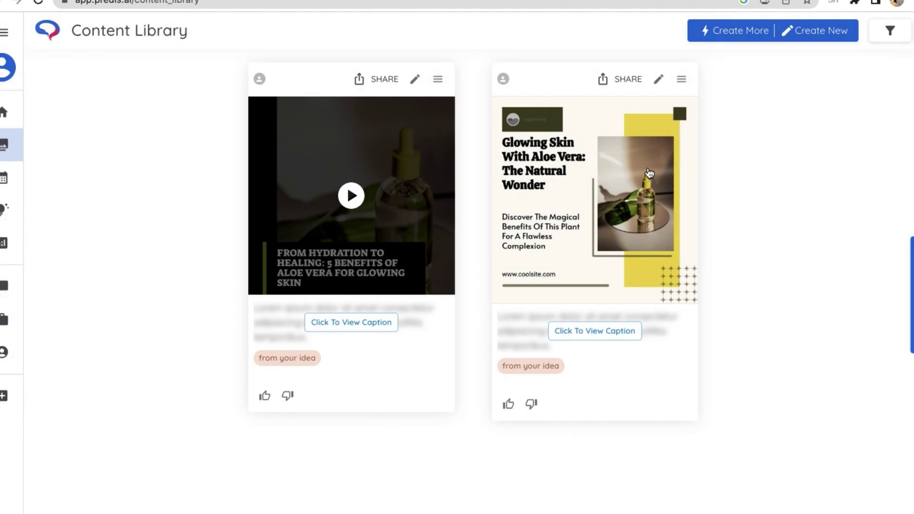
Step: Preview sharing for the aloe vera image post, then open the aloe vera video post for editing
click(631, 81)
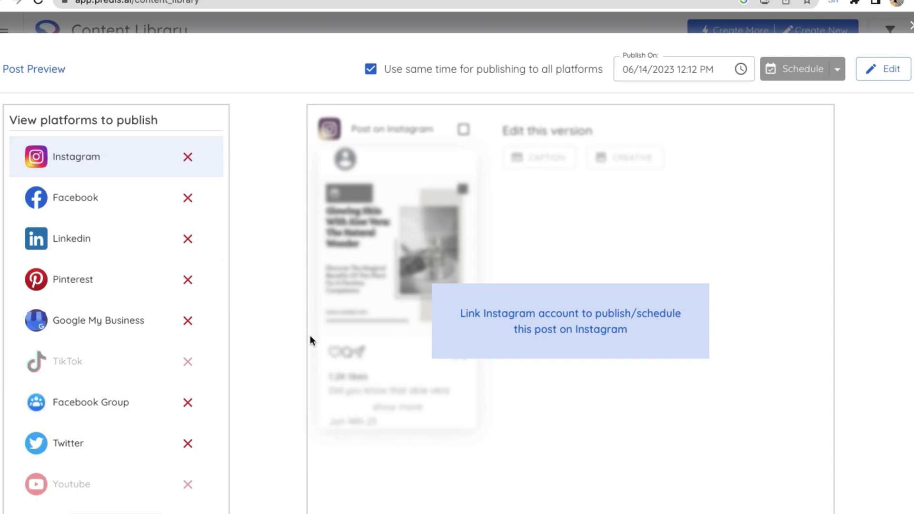
click(911, 26)
click(338, 198)
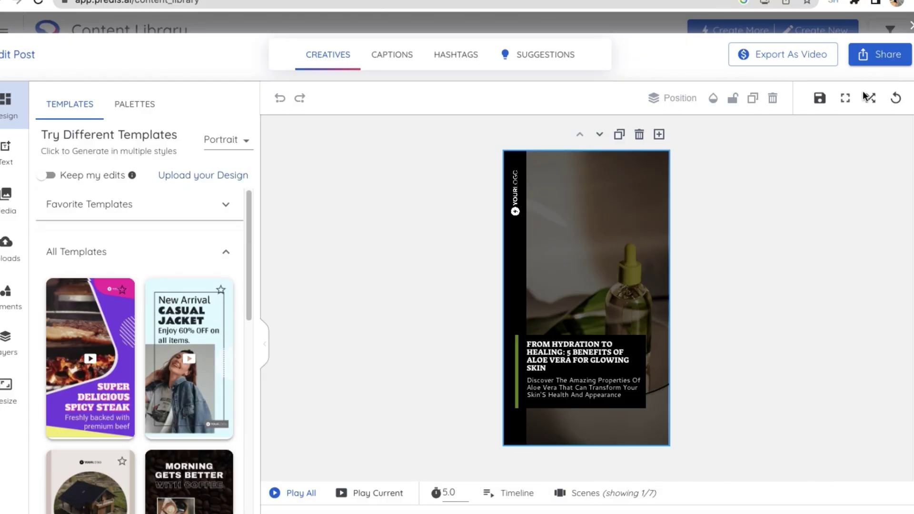
Step: Check the aloe vera post's captions and hashtags, then close the editor
click(379, 59)
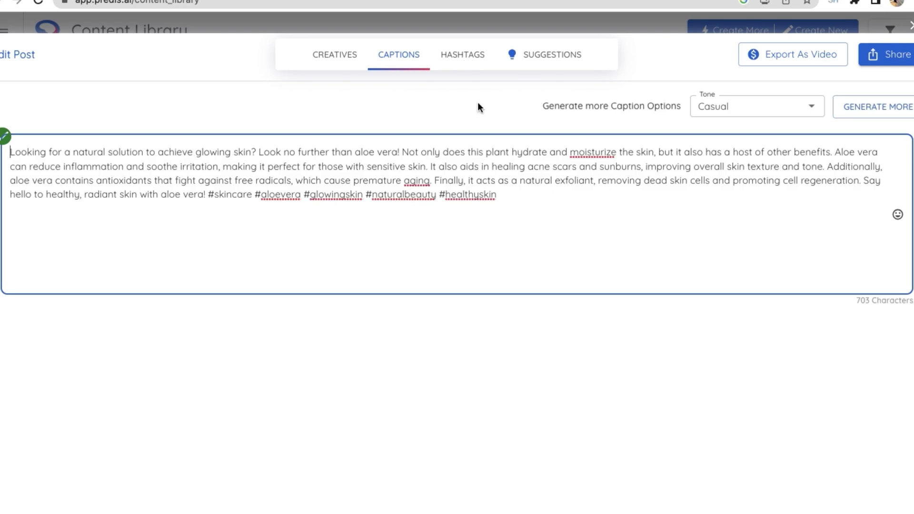
click(451, 61)
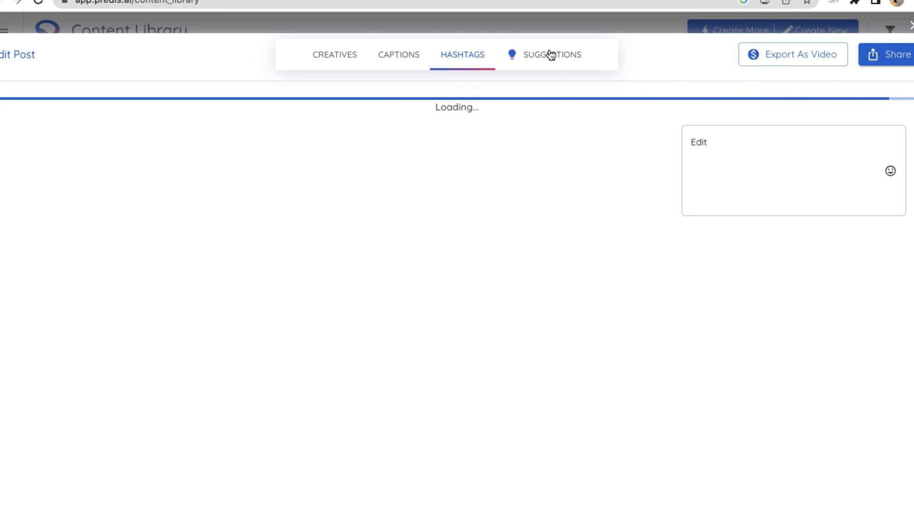
click(910, 26)
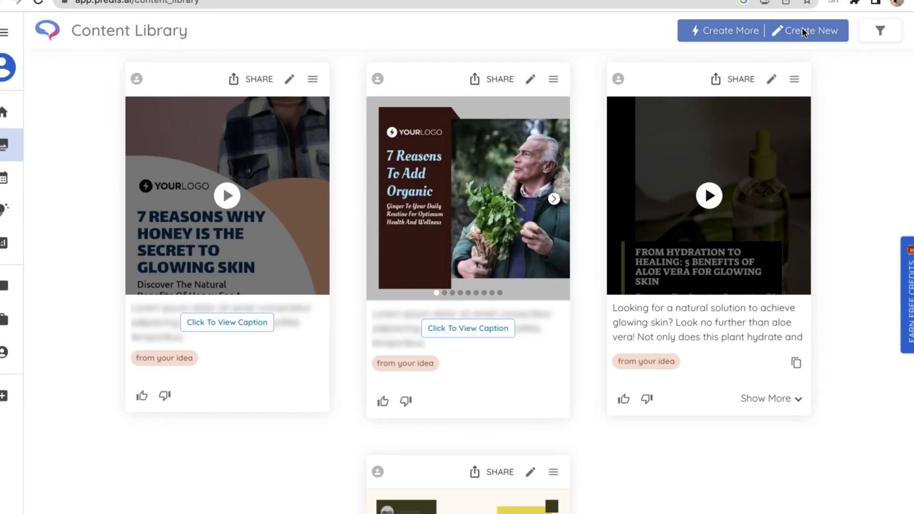
Step: Generate a Single Image quote post from Robert Louis Stevenson's Happiness quote
click(804, 30)
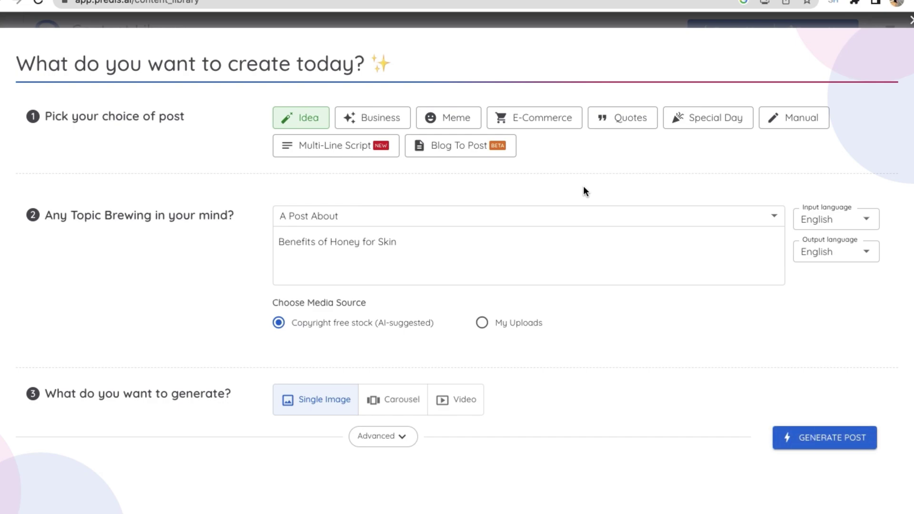
click(618, 122)
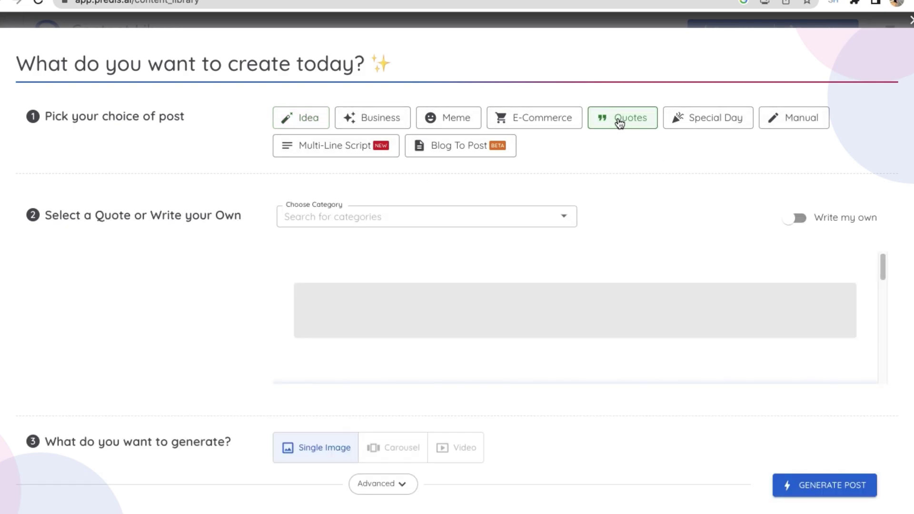
click(560, 219)
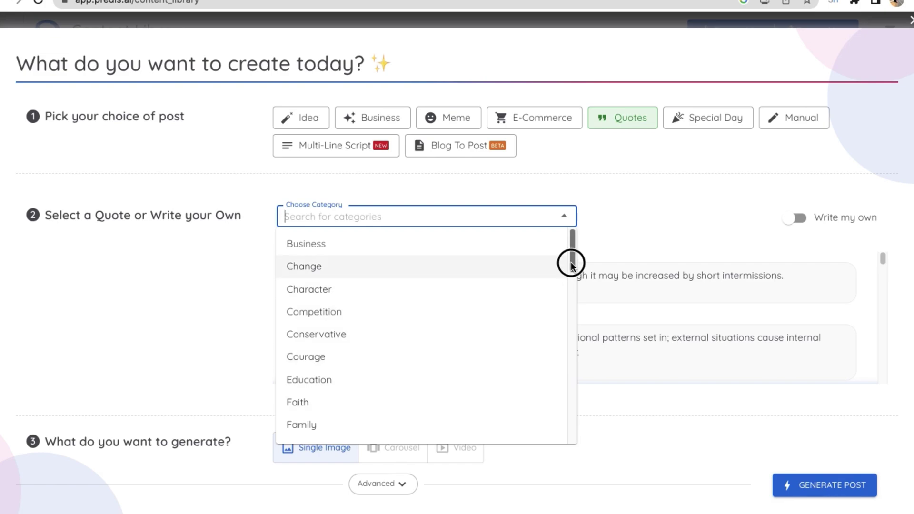
drag(572, 264, 573, 322)
click(333, 285)
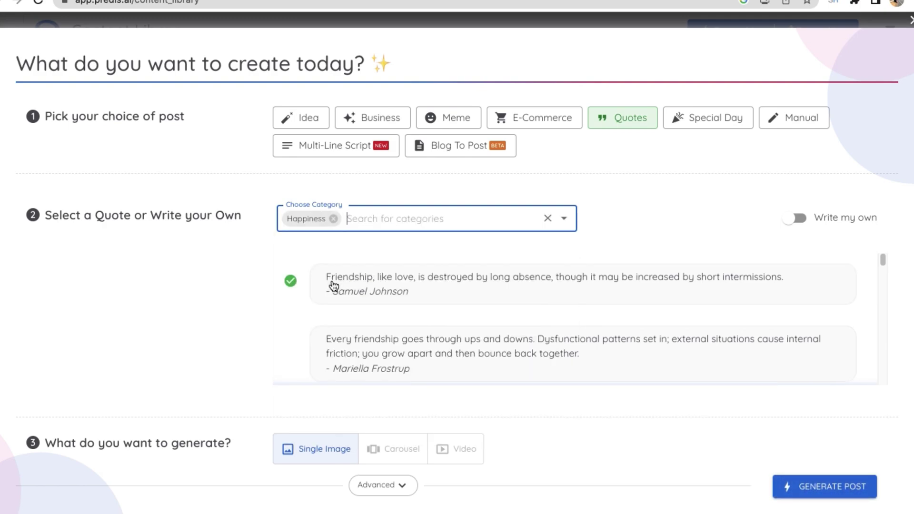
scroll(604, 332, down, 3)
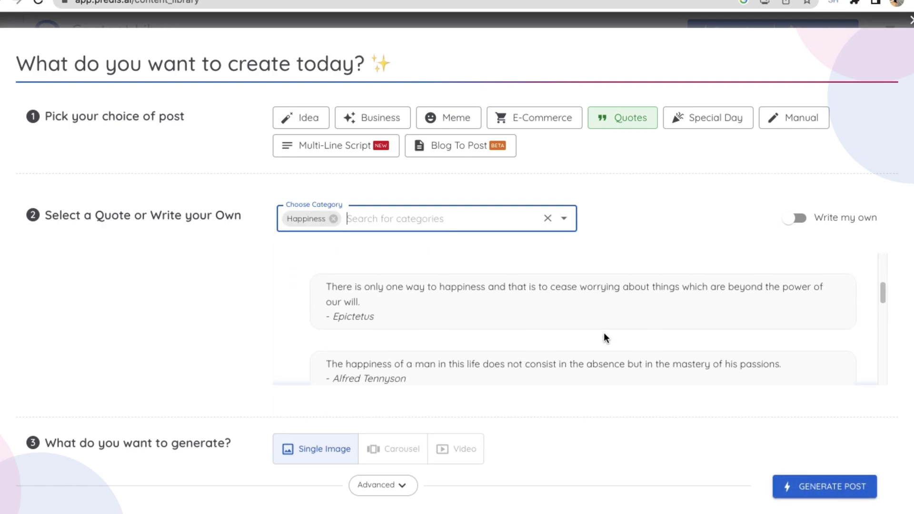
scroll(604, 331, up, 3)
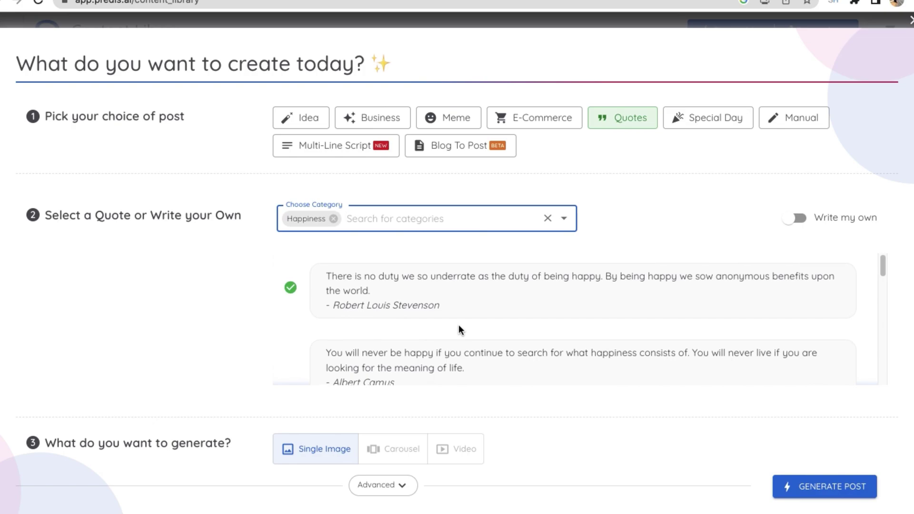
scroll(458, 328, down, 1)
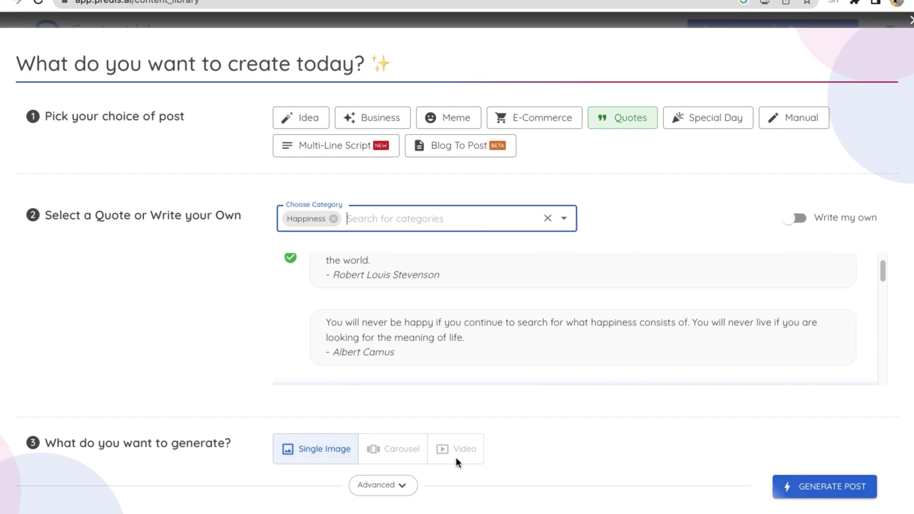
click(837, 486)
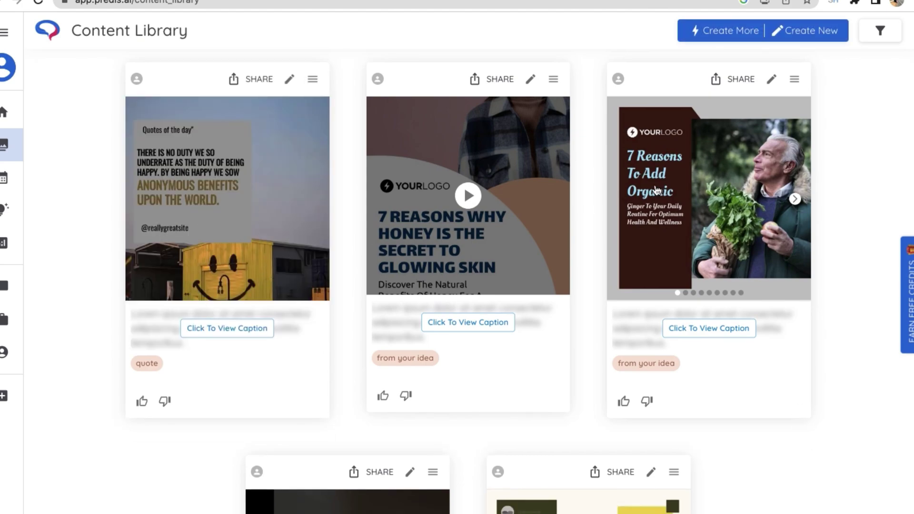
Step: Visit the Dashboard, Content Library and Content Calendar, ending on the Chat by Predis.ai page
click(3, 116)
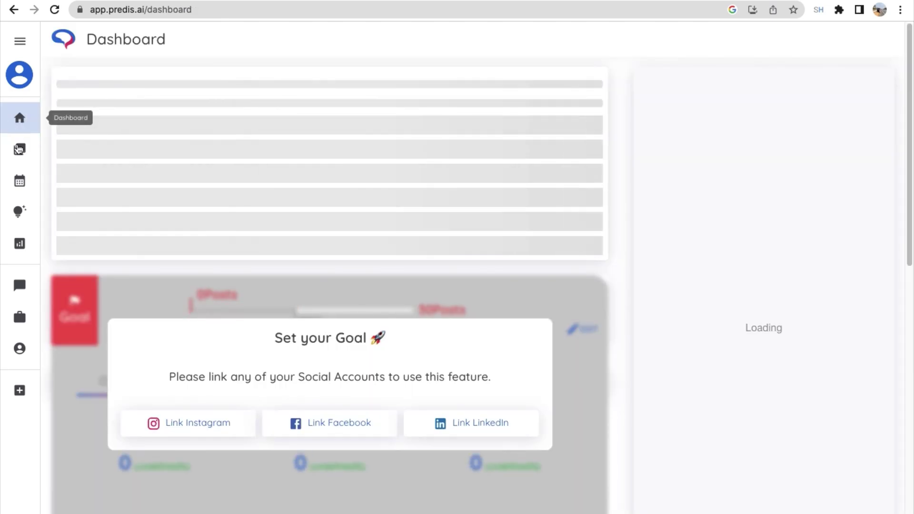
click(19, 150)
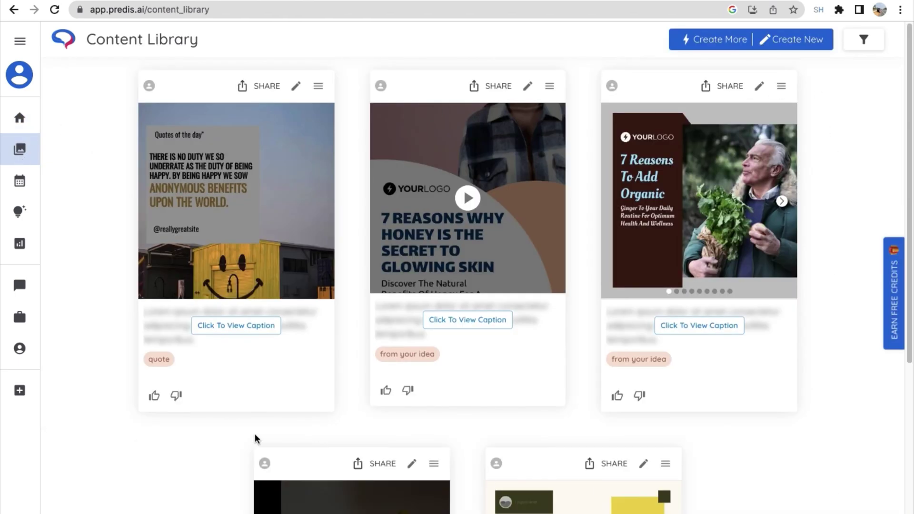
click(19, 181)
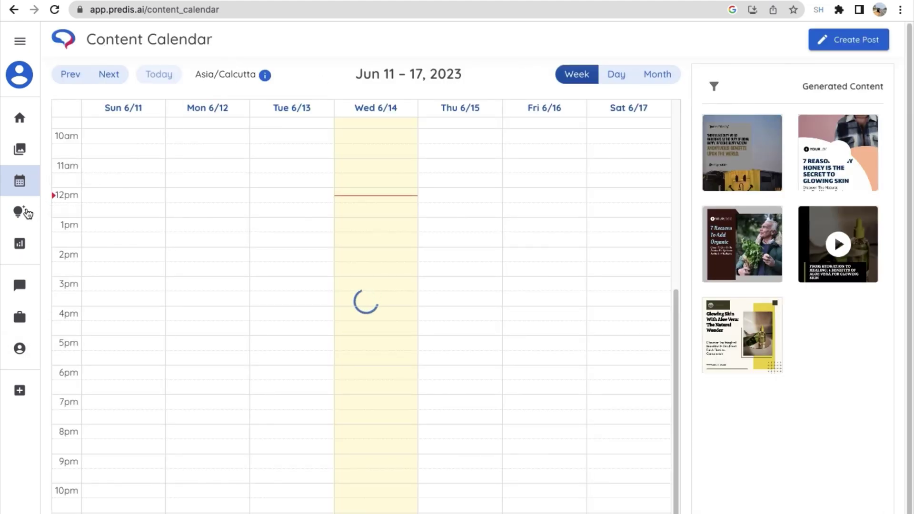
click(26, 214)
Step: Switch to the Content Calendar and back to the Chat by Predis.ai page
click(19, 181)
click(22, 217)
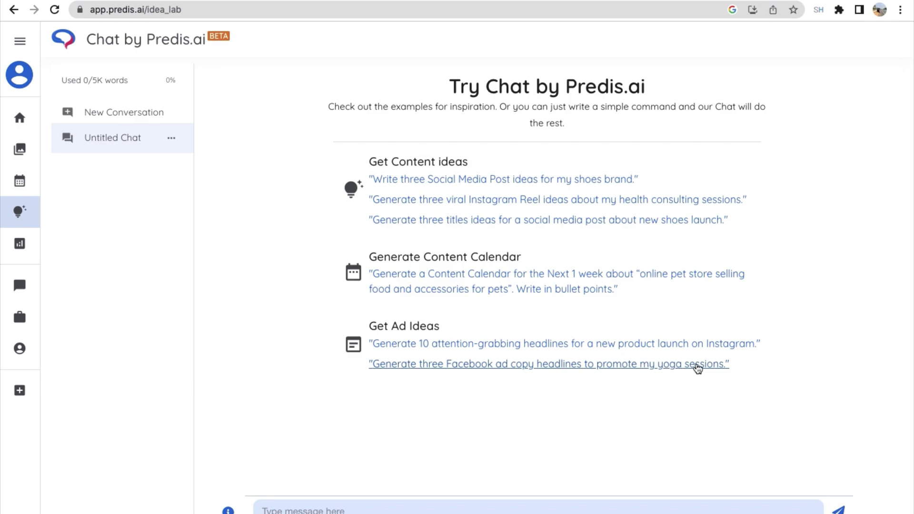
Step: Send the yoga Facebook ad headlines example, then follow up with 'aive me two more'
click(436, 365)
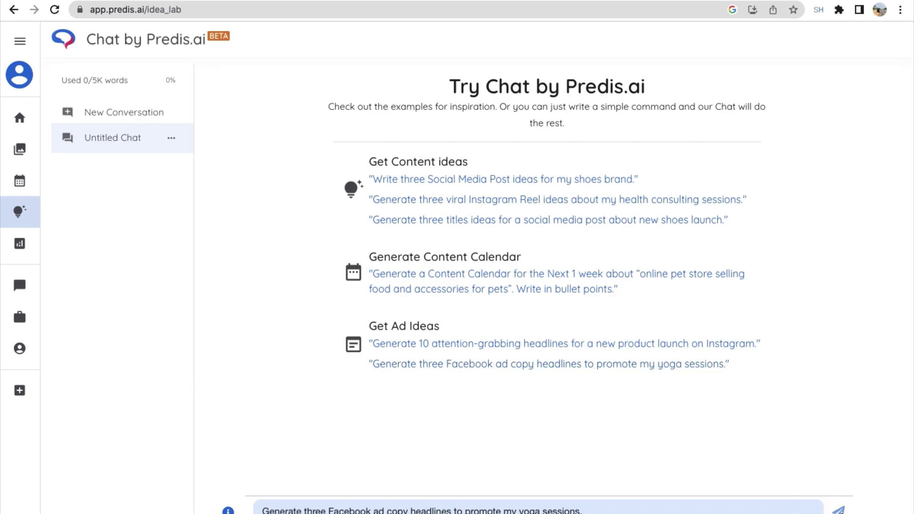
click(839, 510)
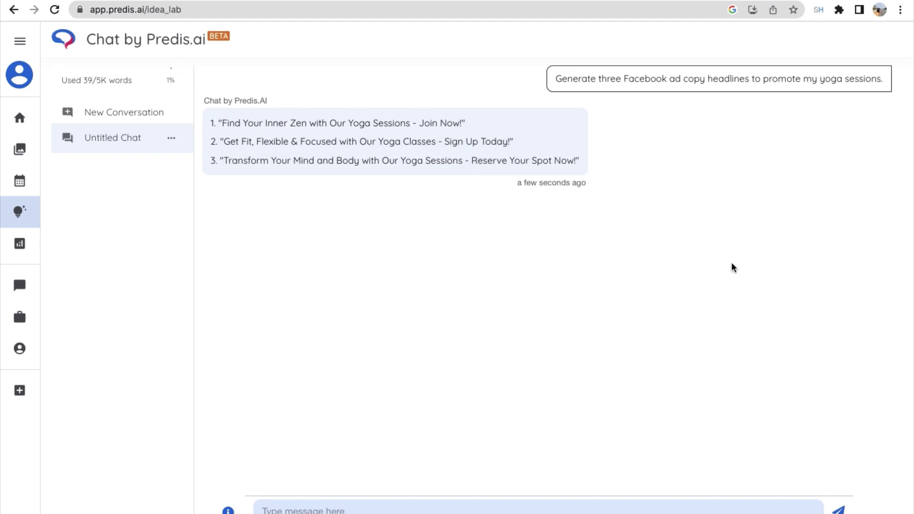
click(408, 509)
text(a)
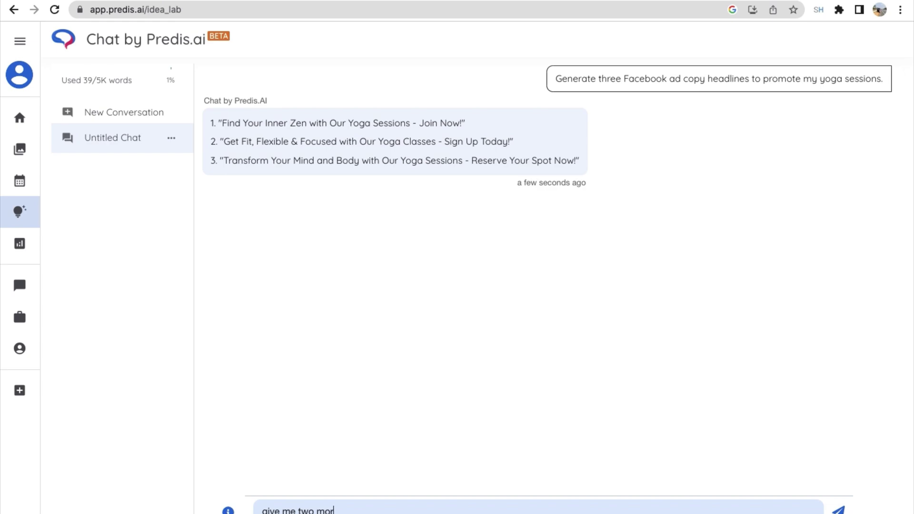
text(ive me two more)
click(838, 510)
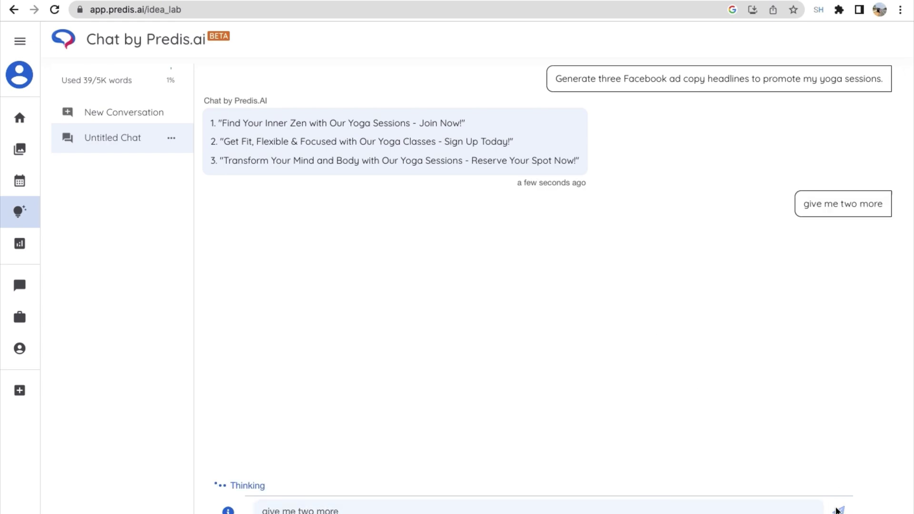
mouse_move(338, 260)
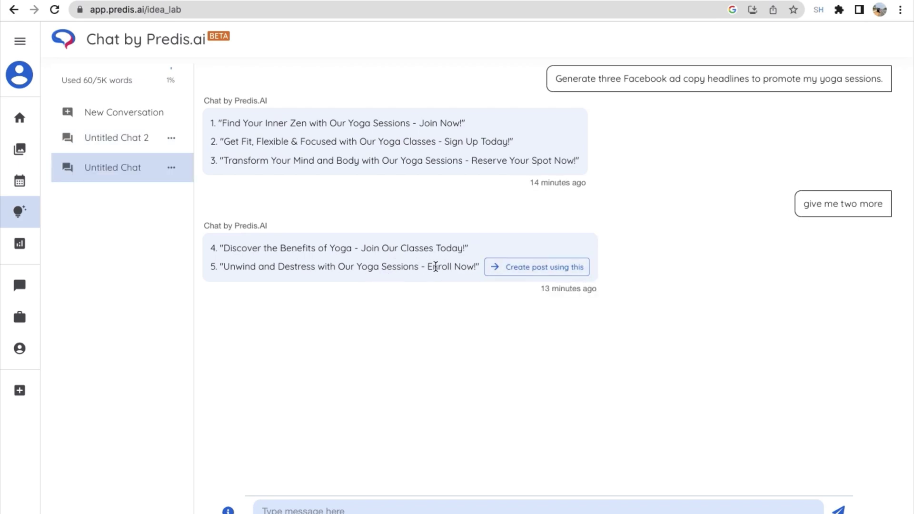
Step: Generate a single-image post from yoga headline 5 and open its image in a new tab
click(519, 267)
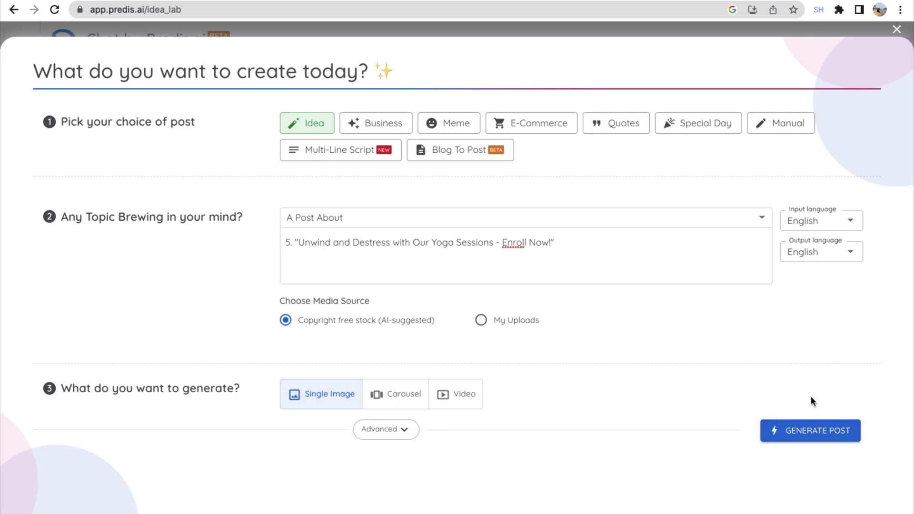
click(826, 432)
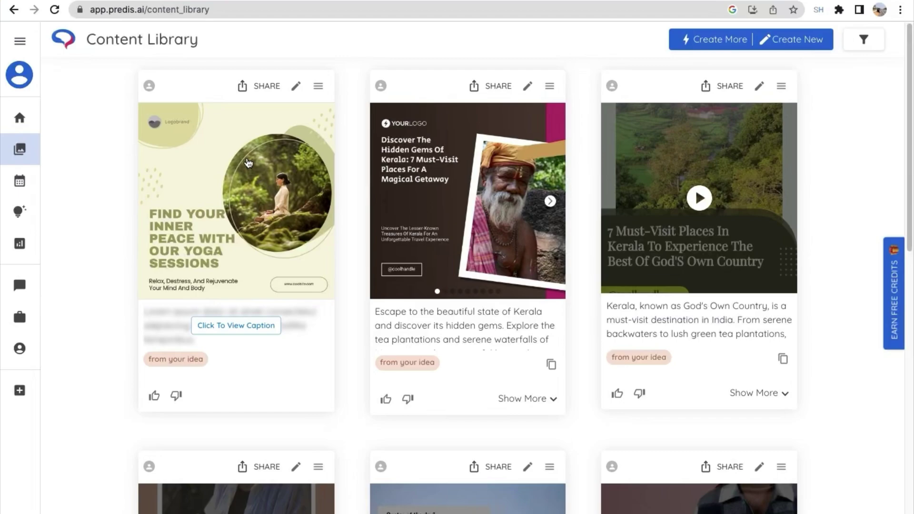
right_click(246, 157)
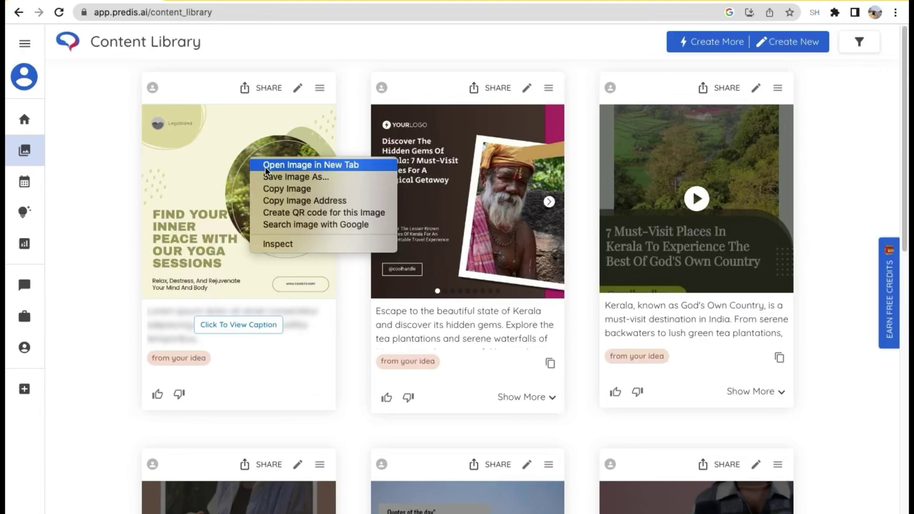
click(263, 165)
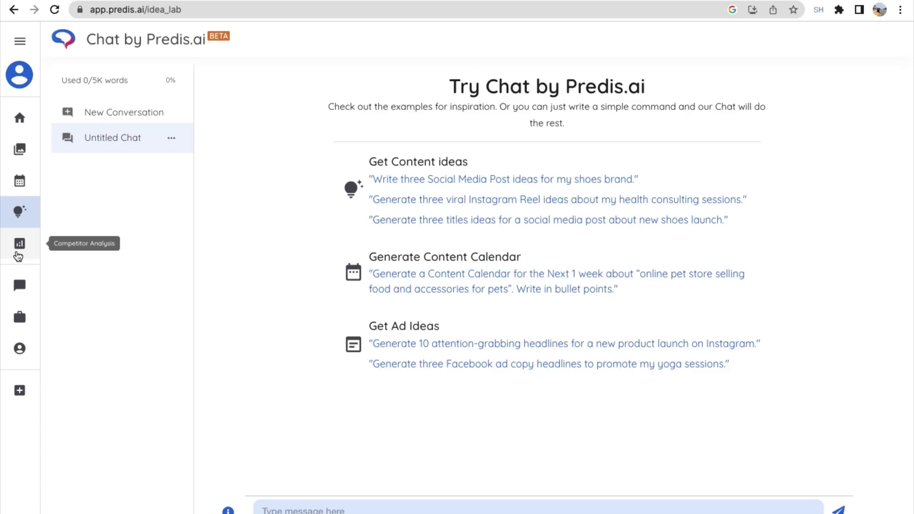
Step: Dismiss the Add Competitors prompt on Content Analysis and start a message in the support chat
click(18, 249)
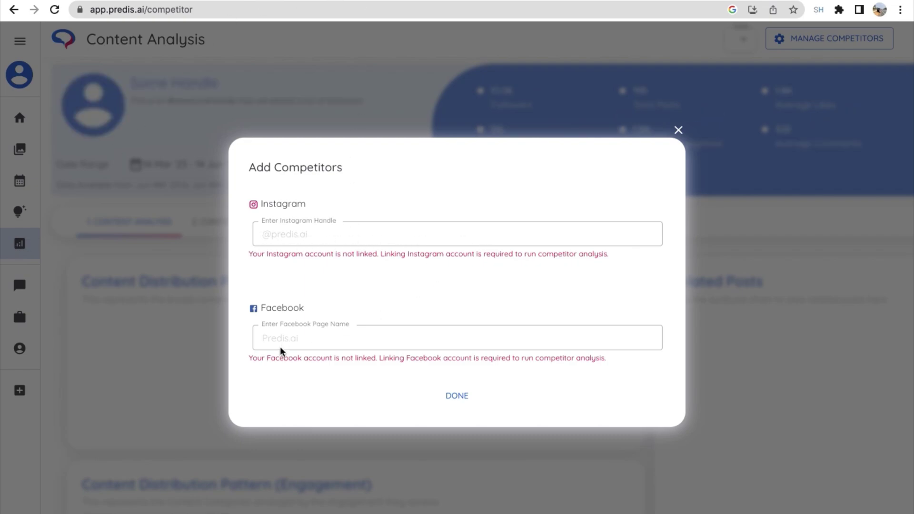
click(457, 399)
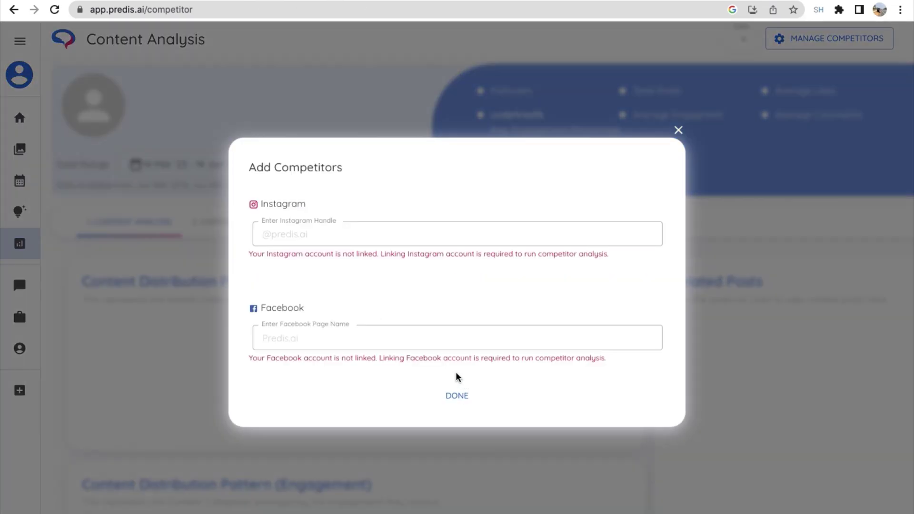
click(679, 132)
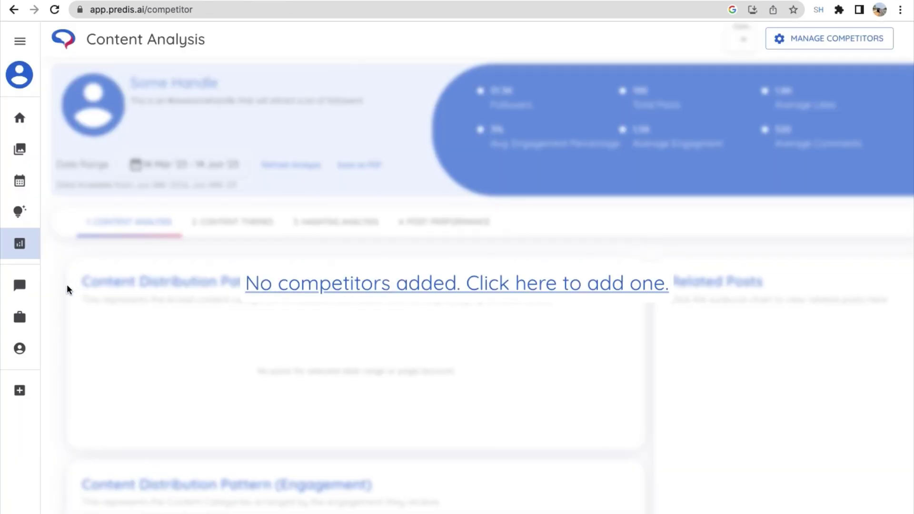
click(14, 289)
click(848, 432)
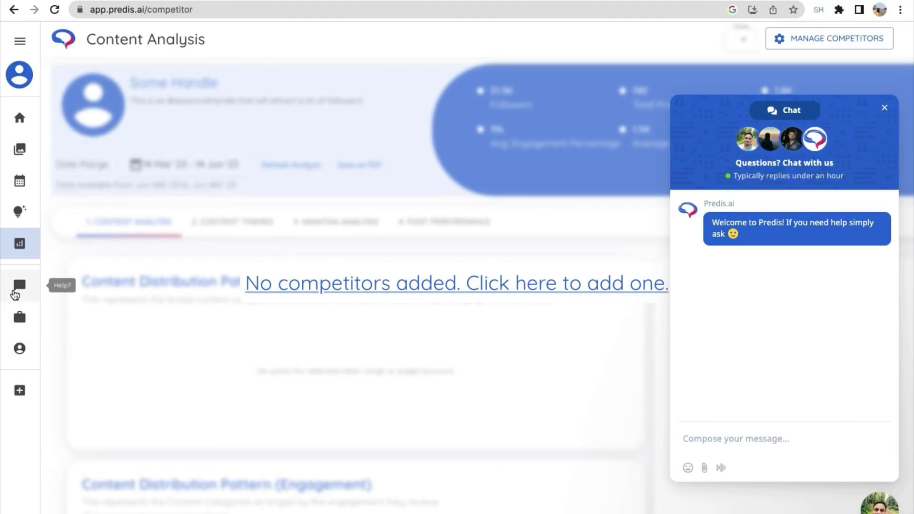
Step: Close the help chat and review the Manage Brand and My Account pages
click(17, 290)
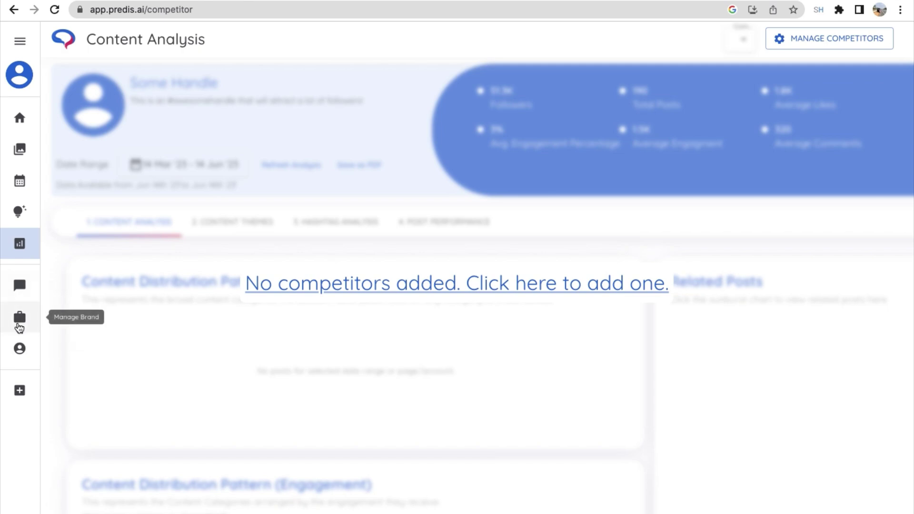
click(19, 325)
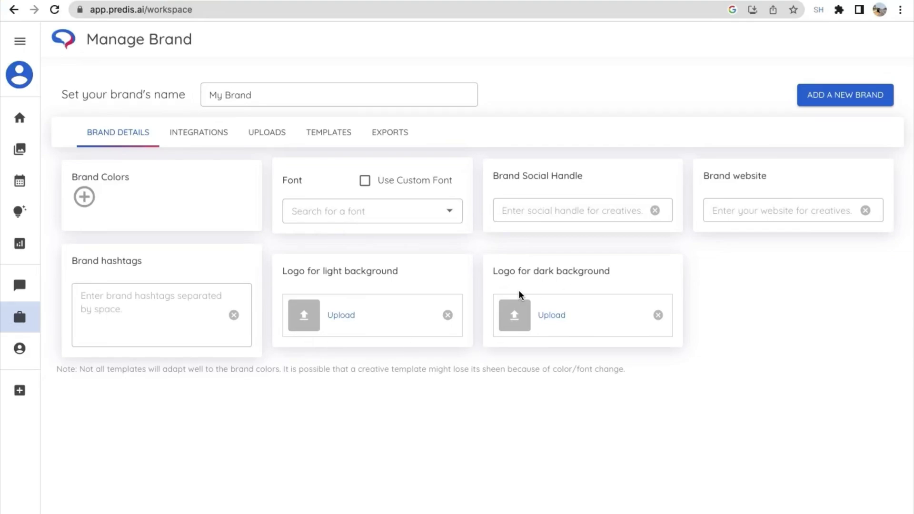
click(21, 354)
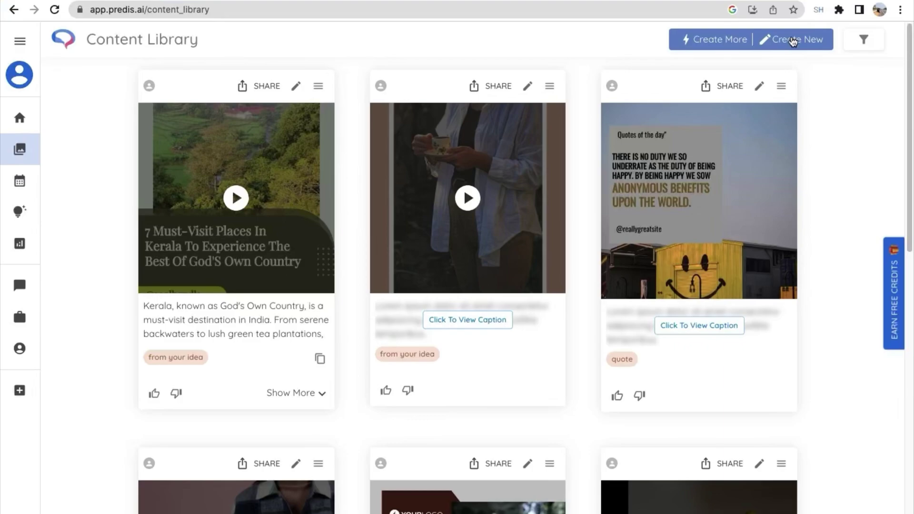
Step: Generate a carousel post from the pasted topic about 7 places to visit in Kerala
click(792, 42)
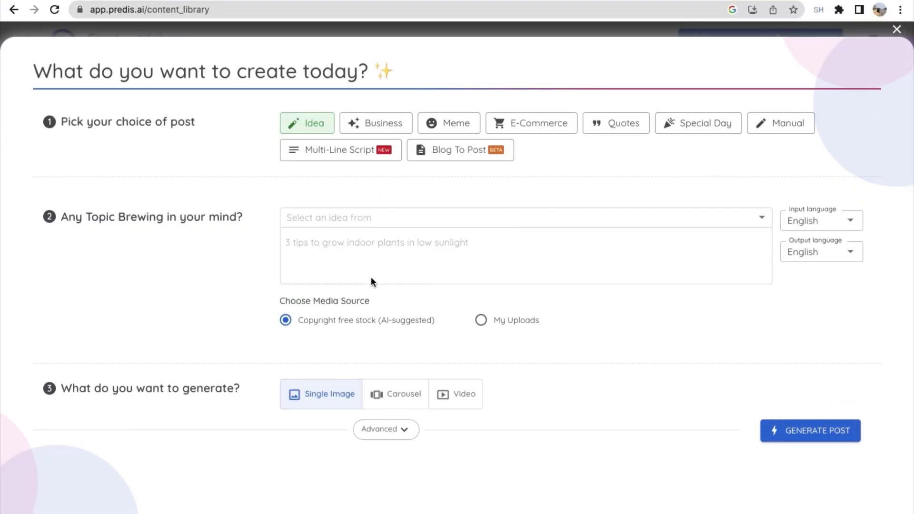
click(318, 244)
text(7 places to visit in Kerala)
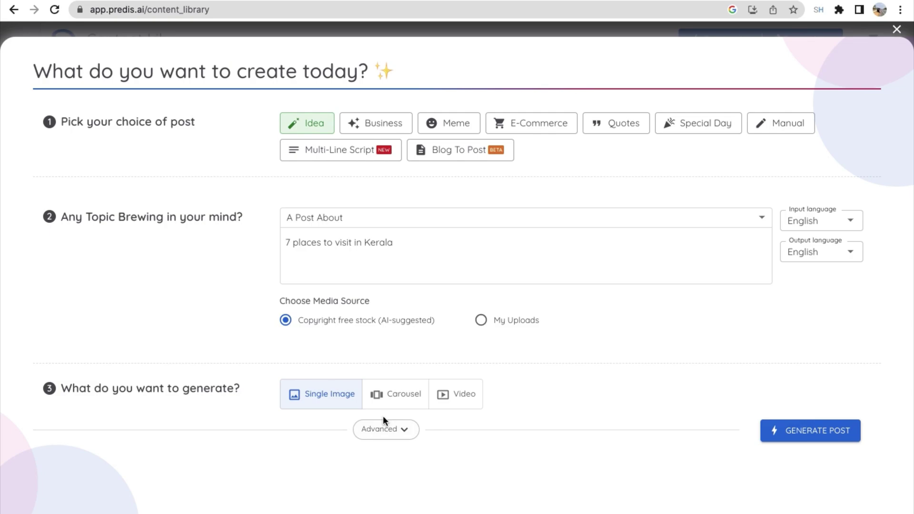
click(401, 399)
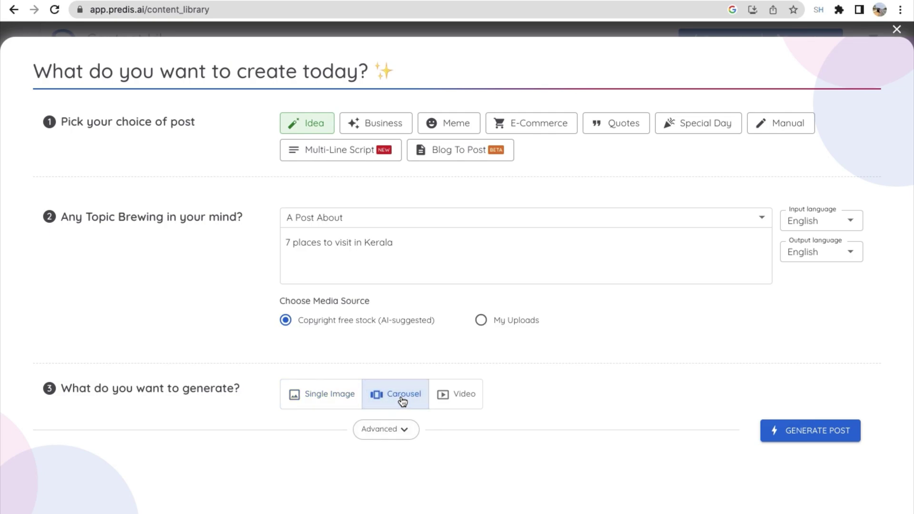
click(815, 431)
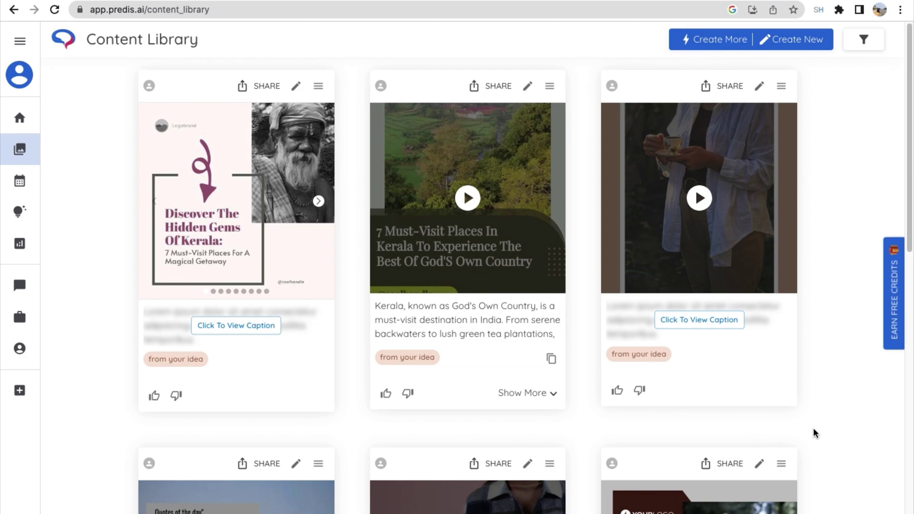
Step: Apply the keto meal template to the Kerala carousel
scroll(718, 401, down, 10)
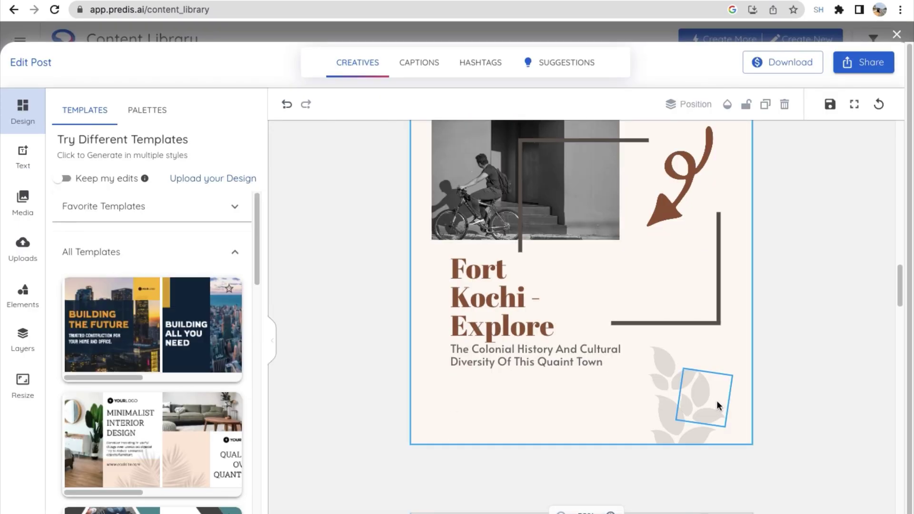
scroll(717, 405, down, 15)
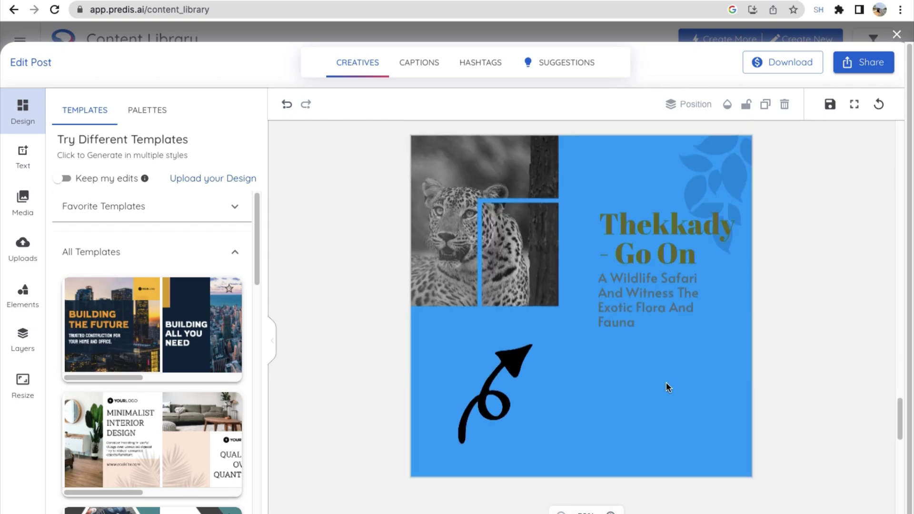
scroll(586, 350, down, 8)
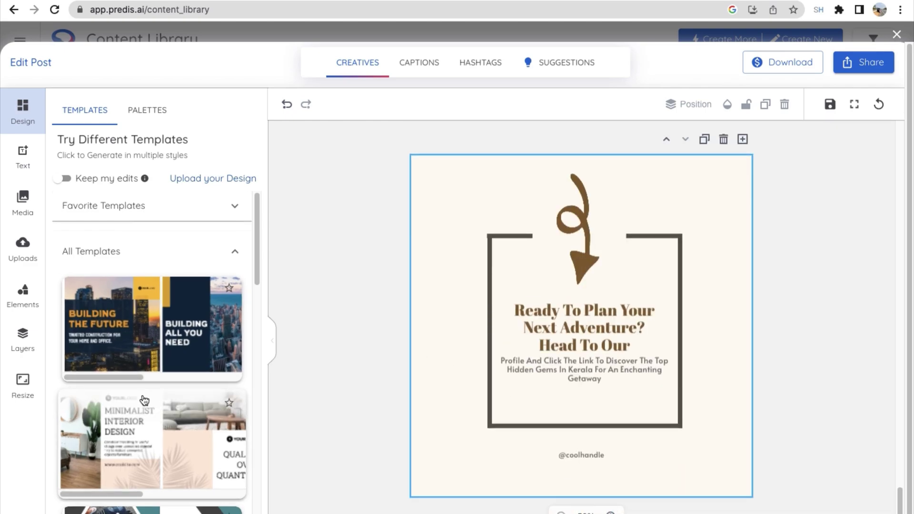
scroll(144, 402, down, 15)
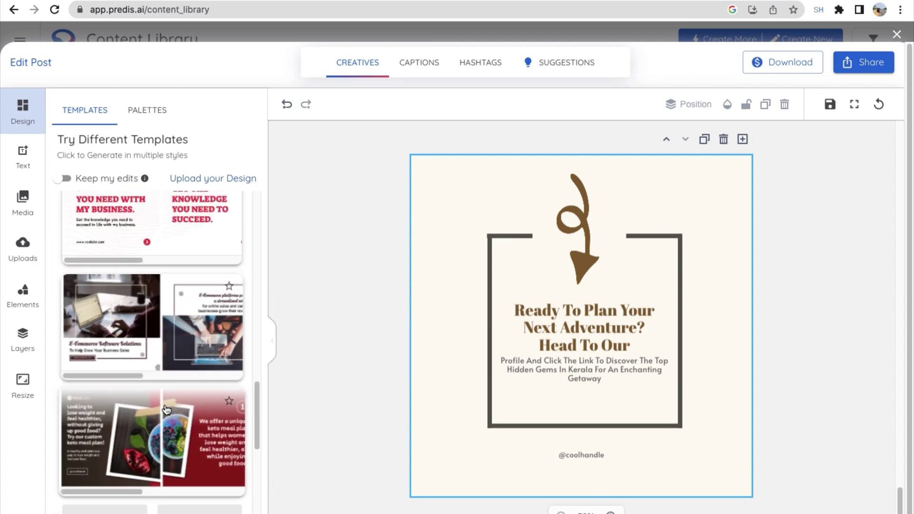
scroll(165, 404, down, 4)
click(127, 244)
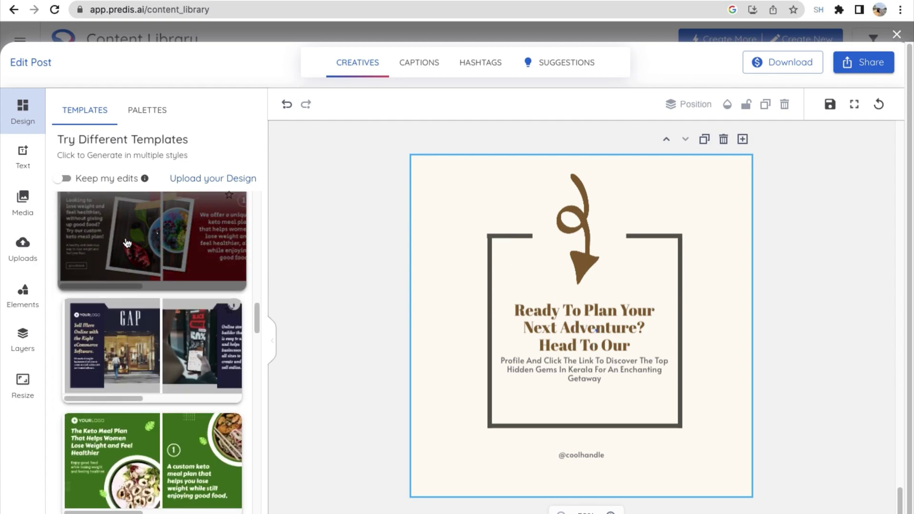
Step: Show the carousel's suggested hashtags, such as #keralatourism and #backwatersofkerala
scroll(704, 406, down, 10)
scroll(704, 406, down, 10)
click(481, 54)
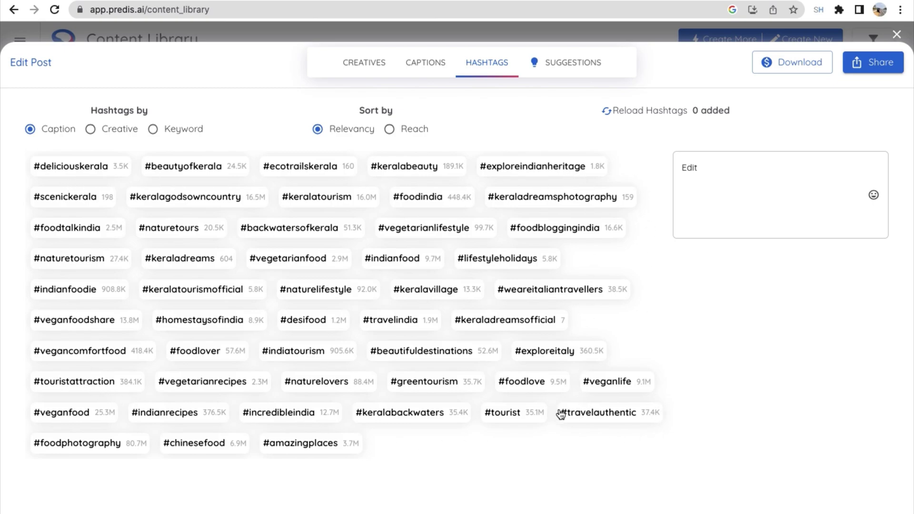
Step: Sort the hashtag suggestions by Reach, then close the editor back to the Content Library
click(390, 132)
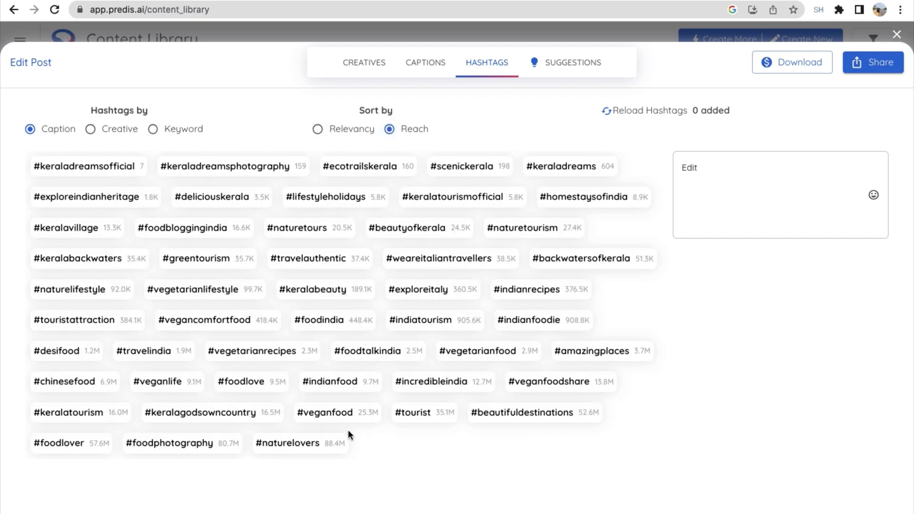
click(896, 34)
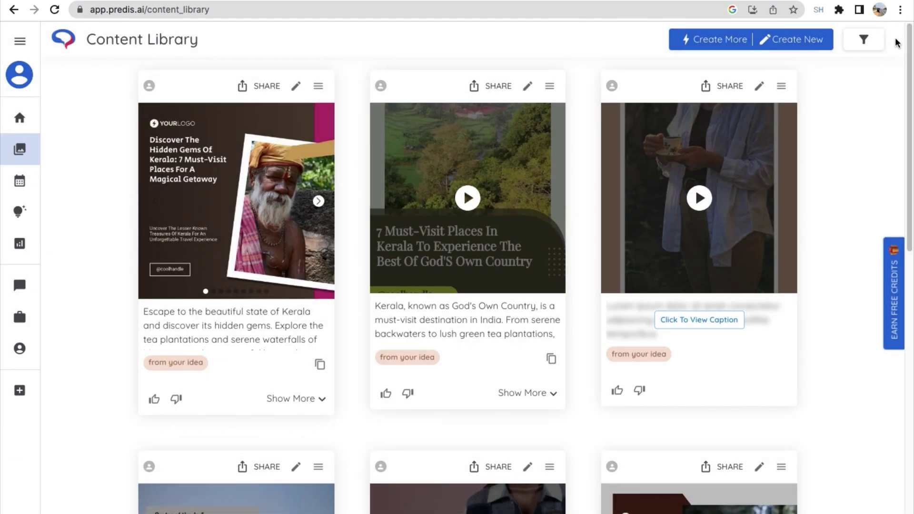
scroll(408, 321, down, 1)
scroll(410, 326, up, 1)
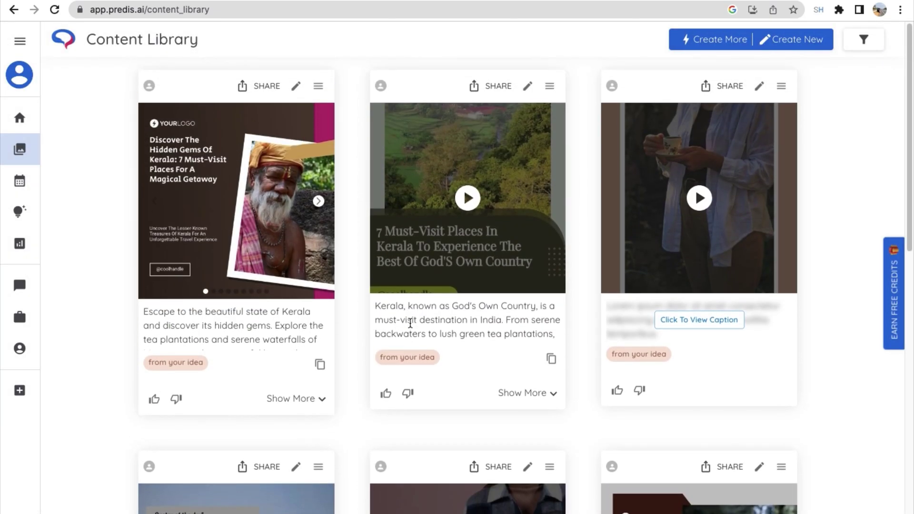